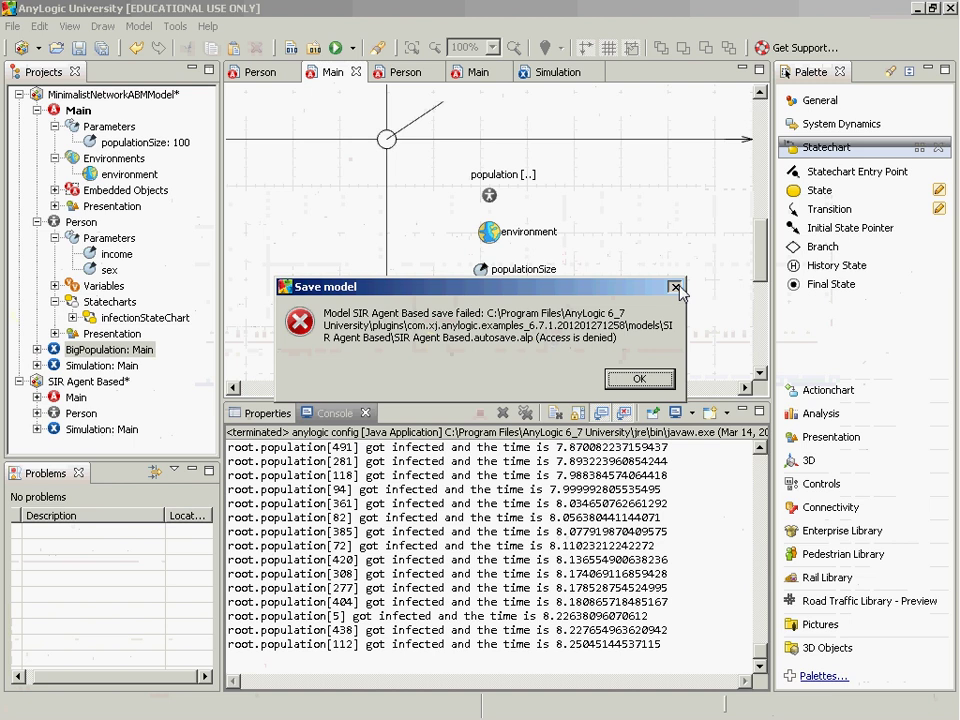
- Dismiss the failed-save error and open the Person class editor
{"action": "left_click", "coordinate": [676, 289]}
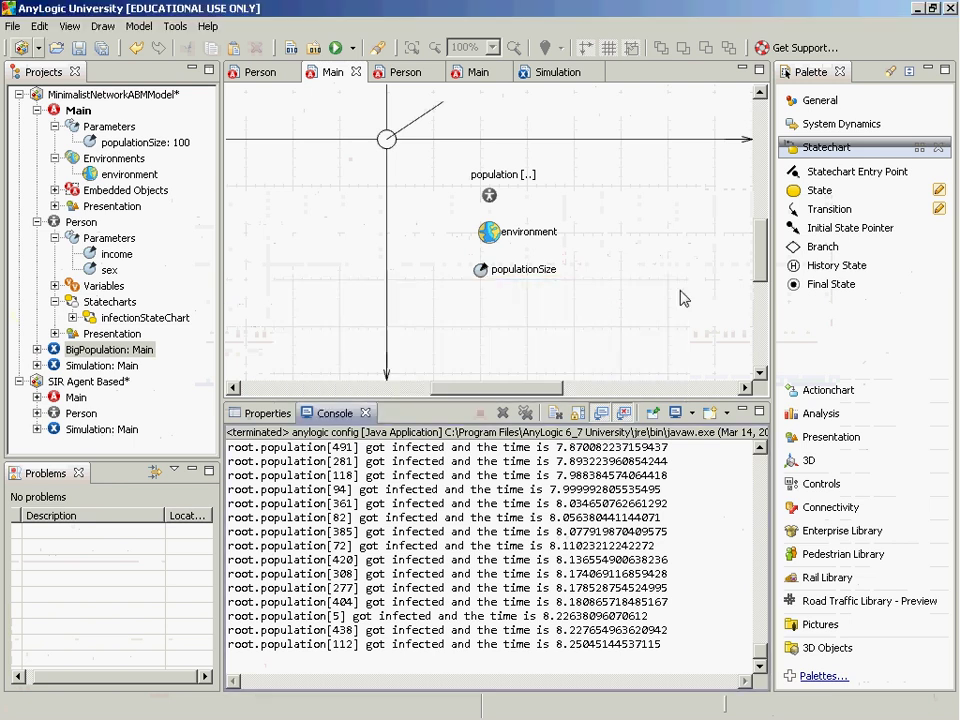
{"action": "left_click", "coordinate": [72, 224]}
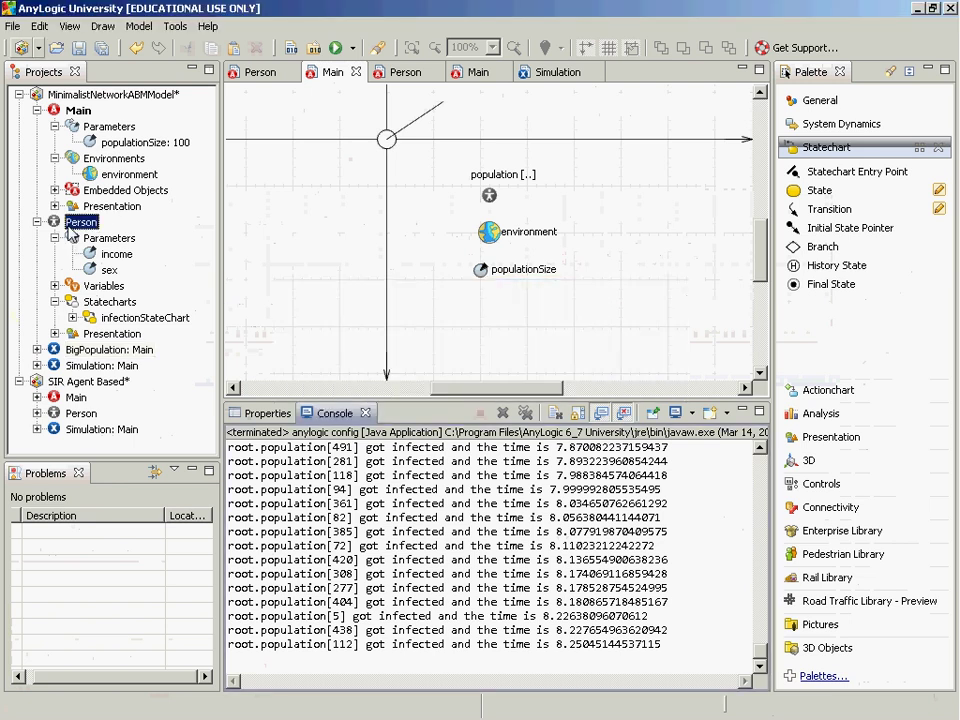
{"action": "double_click", "coordinate": [69, 229]}
- Show Person's Agent properties and scroll down to the On arrival through On step handlers
{"action": "left_click", "coordinate": [247, 506]}
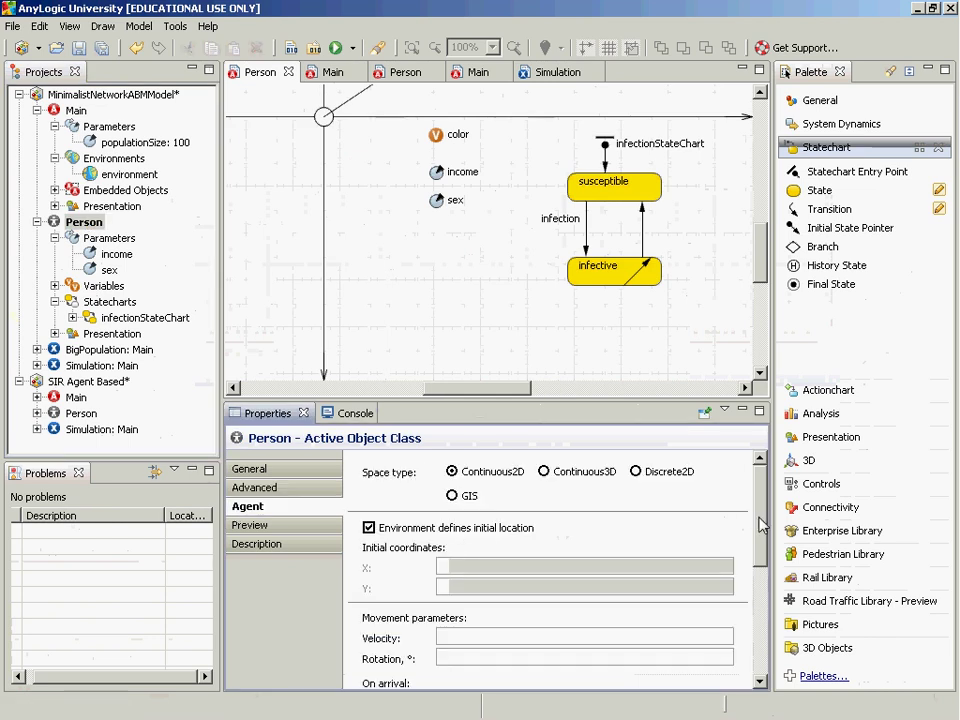
{"action": "left_click_drag", "start_coordinate": [760, 525], "coordinate": [761, 615]}
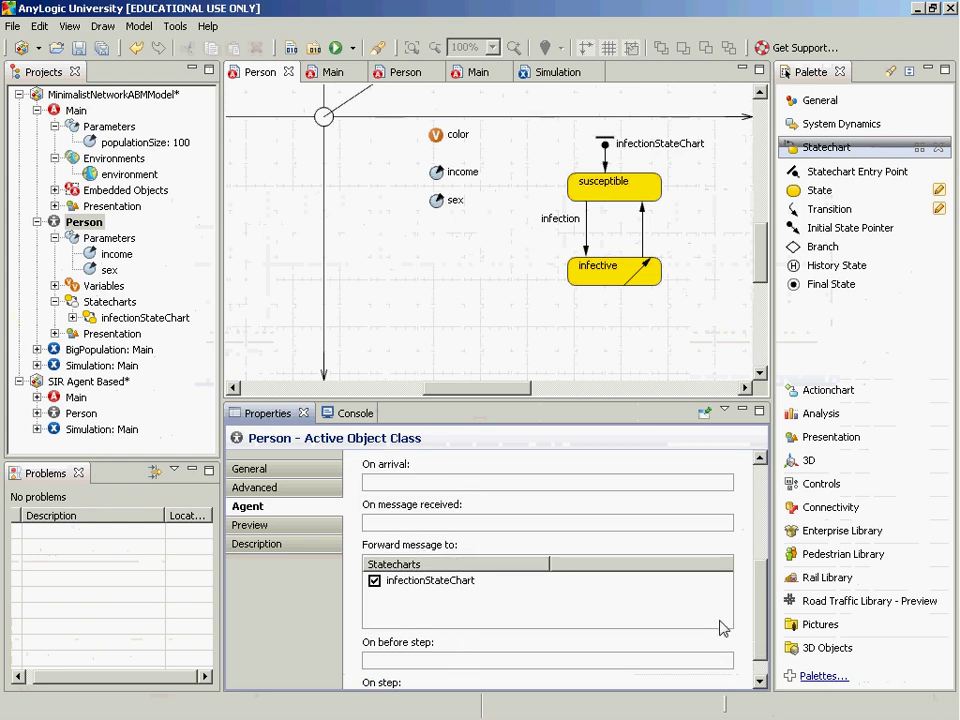
{"action": "left_click_drag", "start_coordinate": [758, 632], "coordinate": [759, 606]}
{"action": "left_click", "coordinate": [499, 555]}
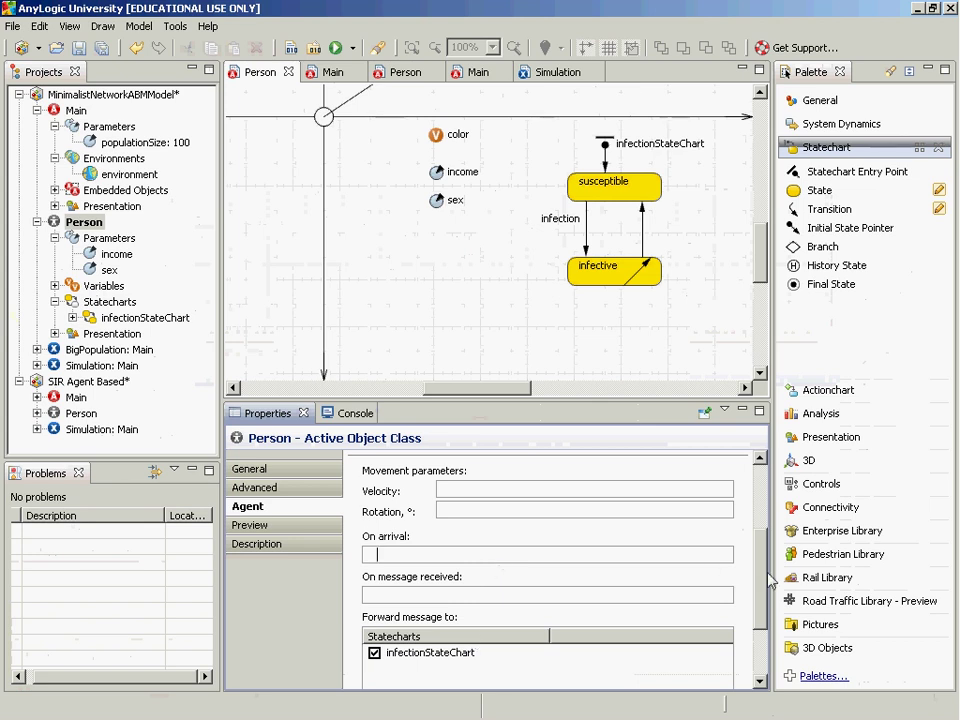
{"action": "scroll", "coordinate": [770, 578], "scroll_direction": "down", "scroll_amount": 3}
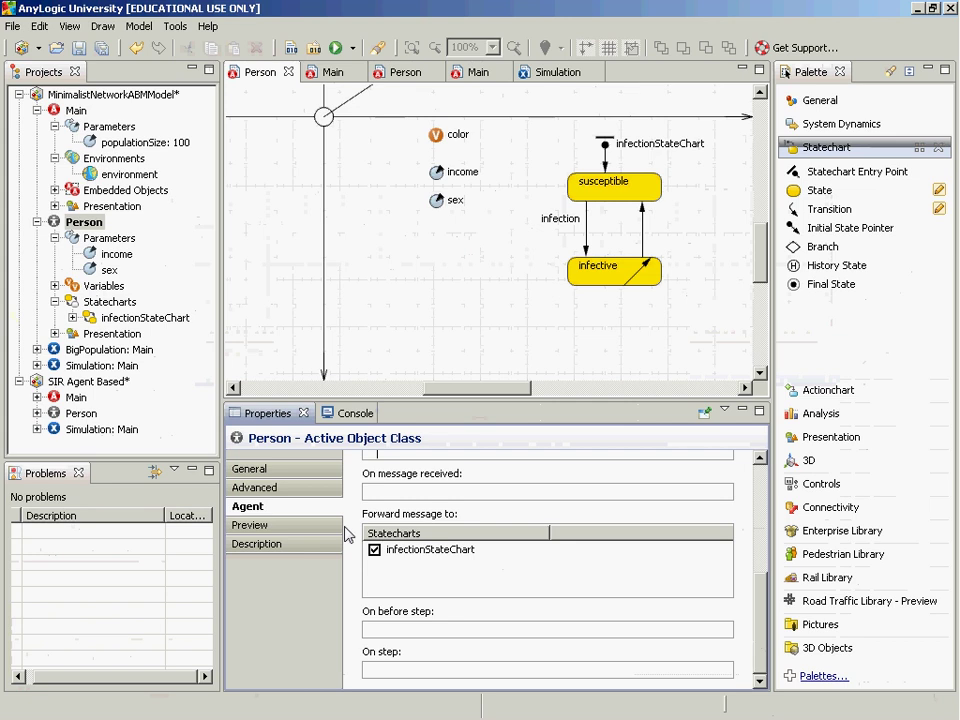
- Review the On message received and empty On step handlers, then advance the lecture slide show one slide
{"action": "left_click", "coordinate": [398, 492]}
{"action": "left_click", "coordinate": [409, 670]}
{"action": "key", "text": "alt+Tab"}
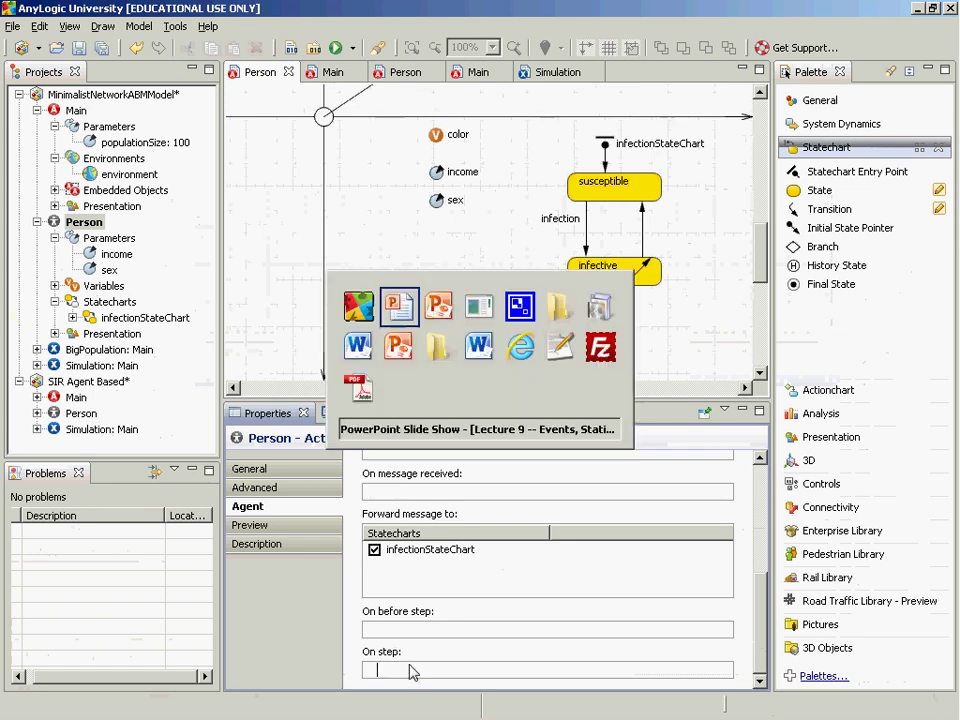
{"action": "key", "text": "alt+shift+Tab"}
{"action": "key", "text": "alt+Tab"}
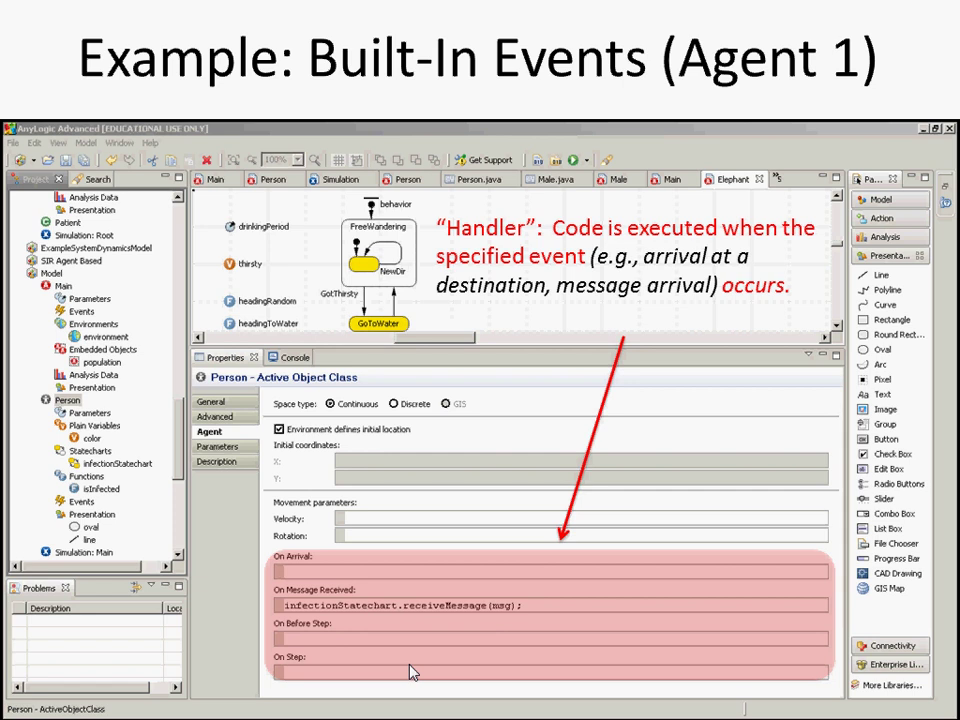
{"action": "key", "text": "Right"}
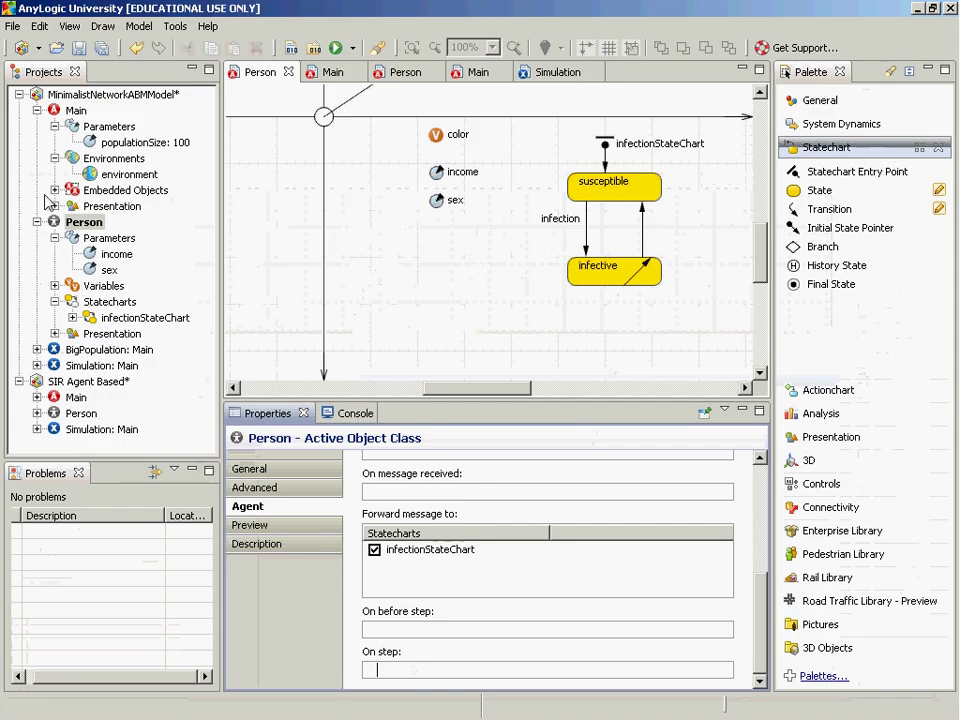
- Show Person's General properties, then open Main with its deliverToRandom("Infection") startup code
{"action": "left_click", "coordinate": [256, 468]}
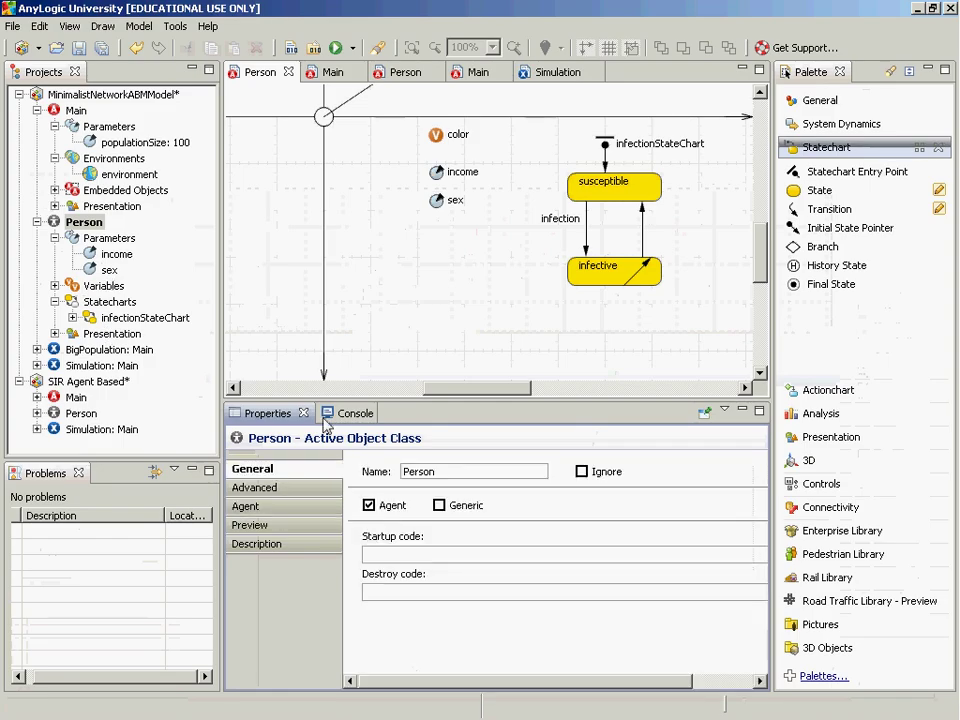
{"action": "double_click", "coordinate": [72, 111]}
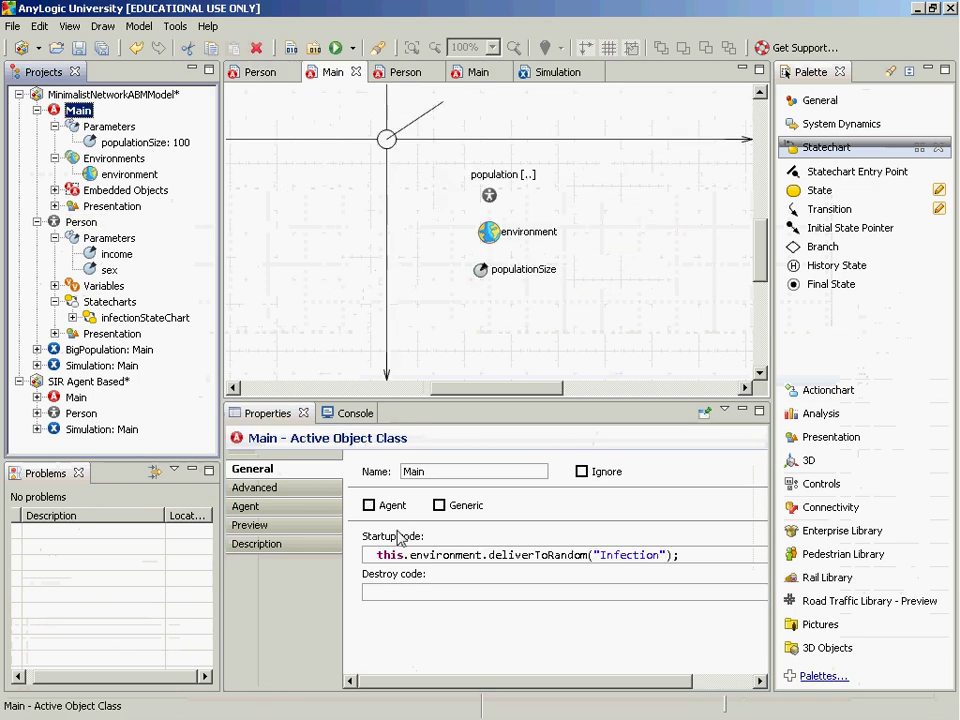
{"action": "double_click", "coordinate": [82, 223]}
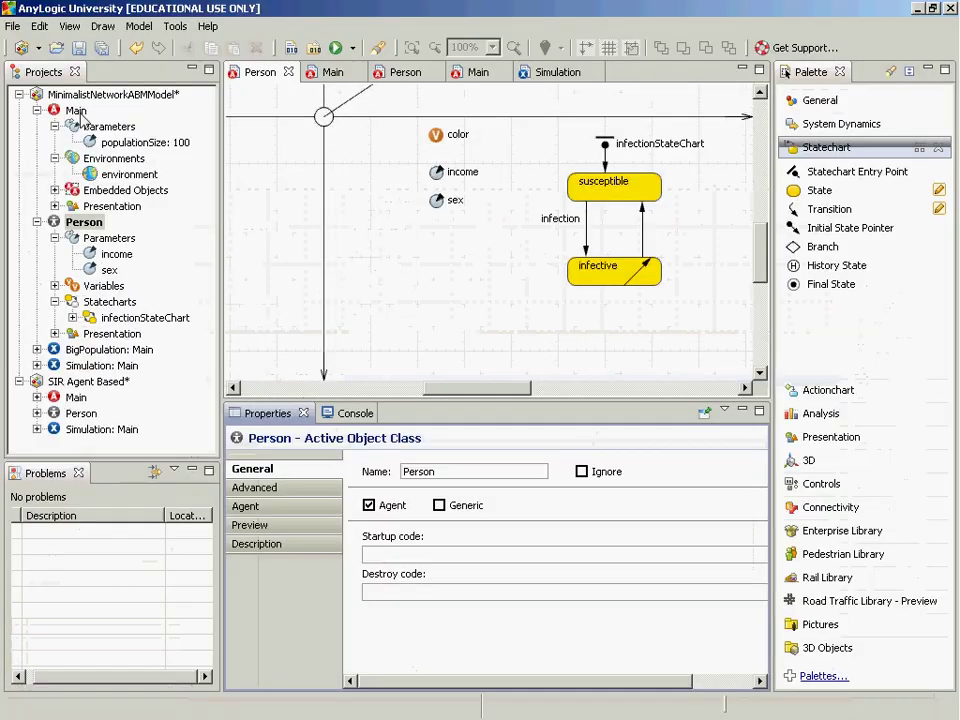
{"action": "double_click", "coordinate": [78, 112]}
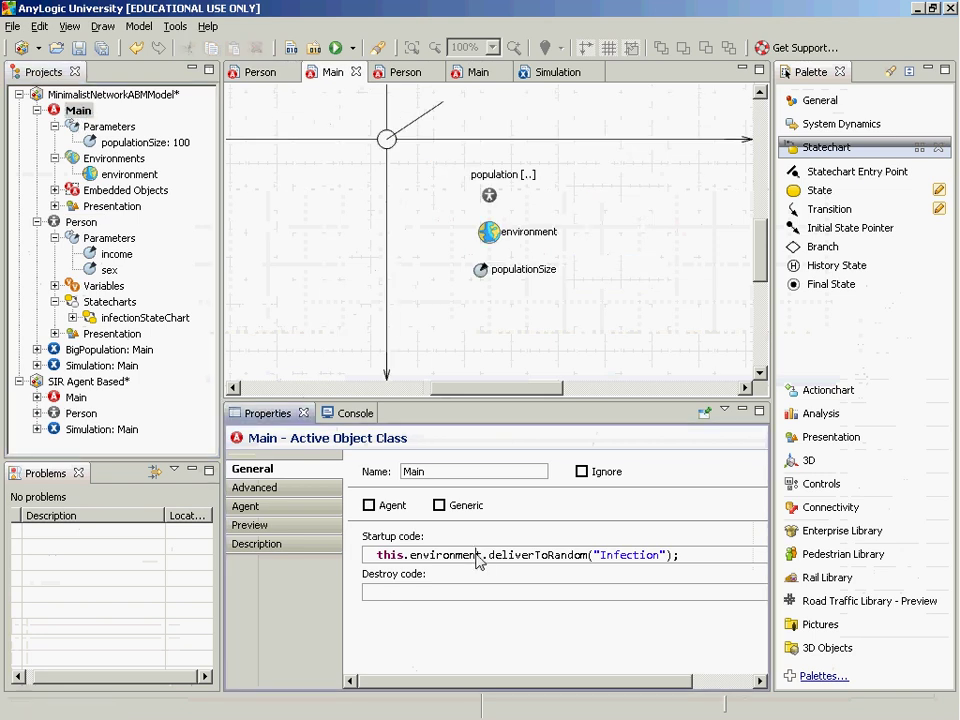
- Advance the slides to Dynamic Events (Closure-Like) and return to AnyLogic
{"action": "key", "text": "alt+Tab"}
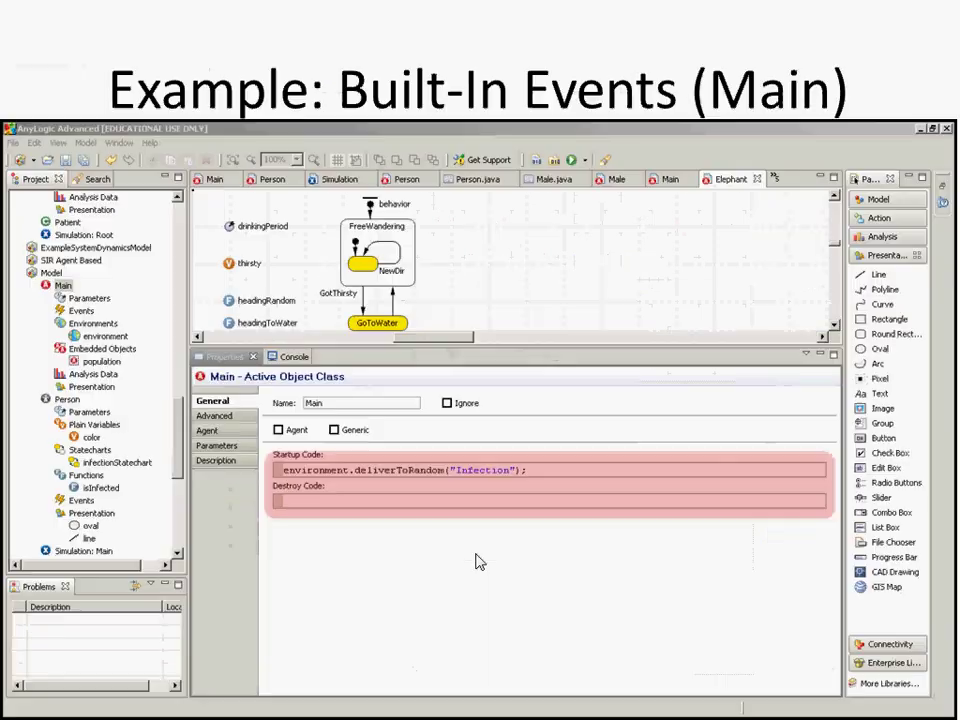
{"action": "key", "text": "Right"}
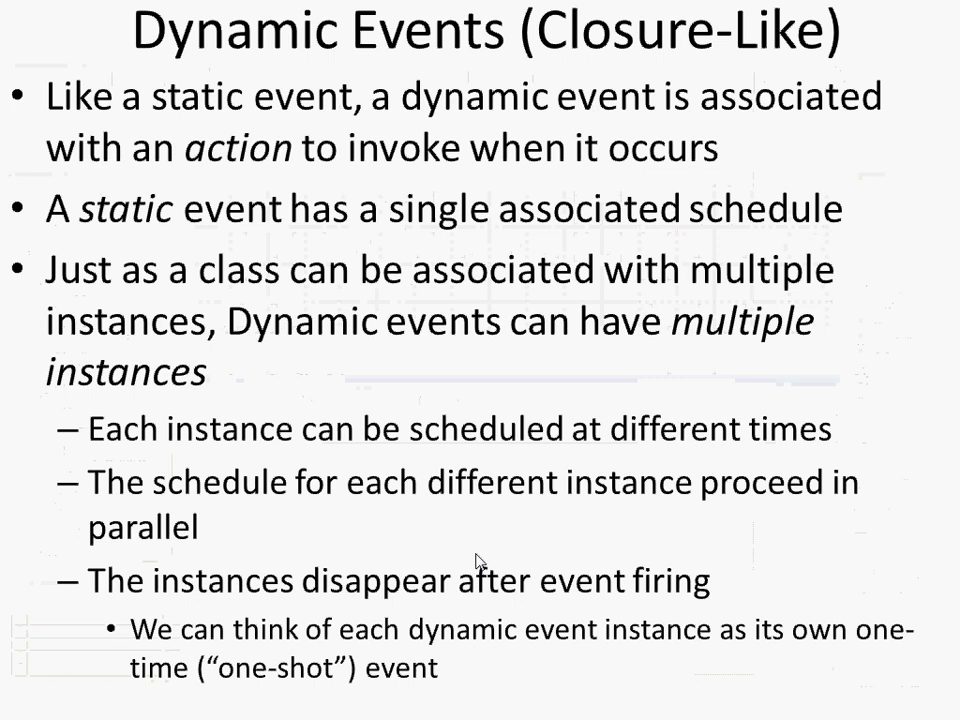
{"action": "key", "text": "alt+Tab"}
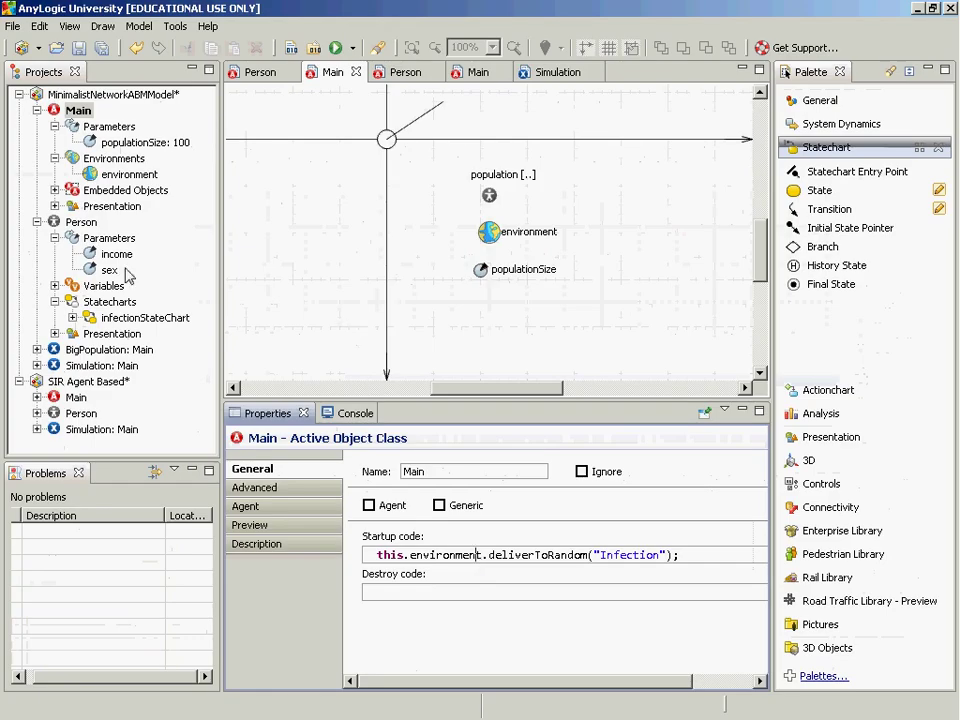
- Reopen Person, then Main, and expand the General palette with Parameter, Event and Dynamic Event
{"action": "double_click", "coordinate": [80, 222]}
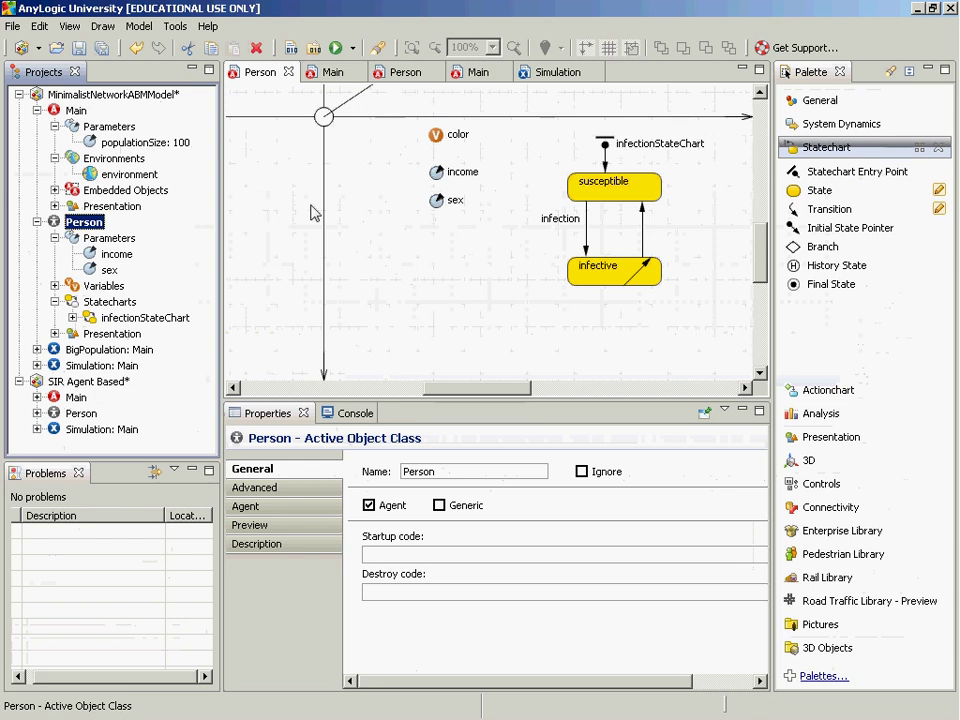
{"action": "double_click", "coordinate": [77, 110]}
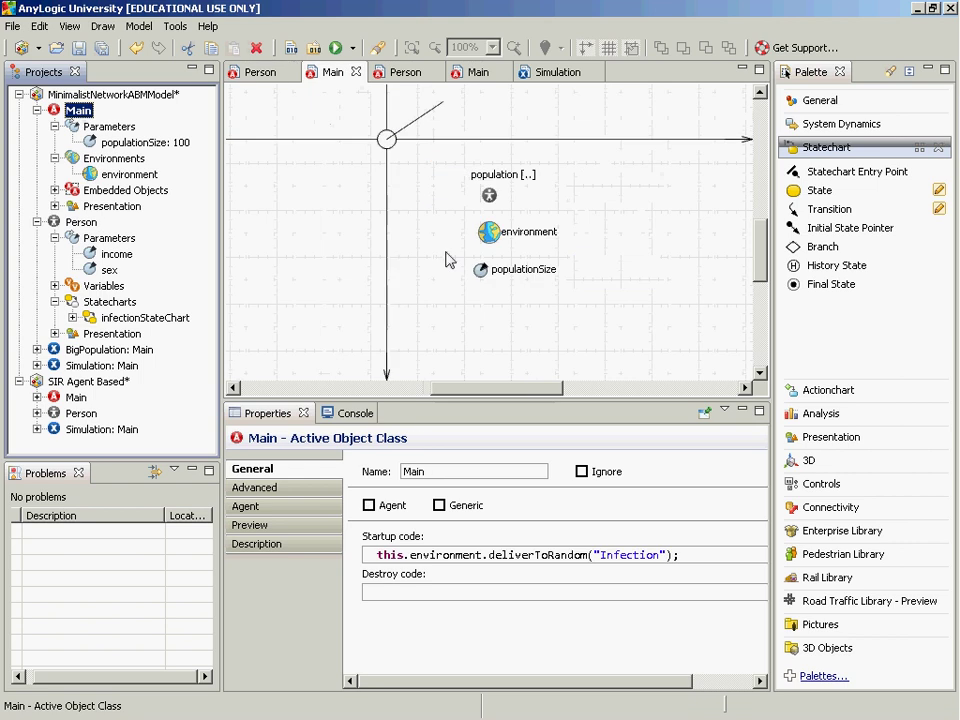
{"action": "left_click", "coordinate": [818, 103]}
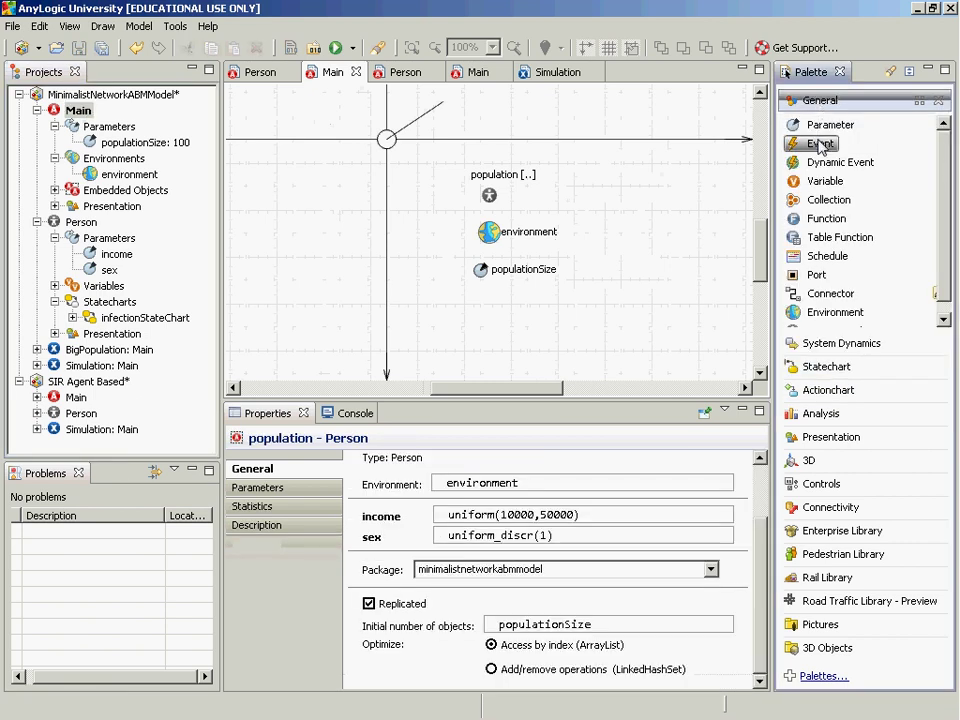
- Add an event named beginningOfYear to the Main diagram
{"action": "left_click_drag", "start_coordinate": [820, 145], "coordinate": [490, 307]}
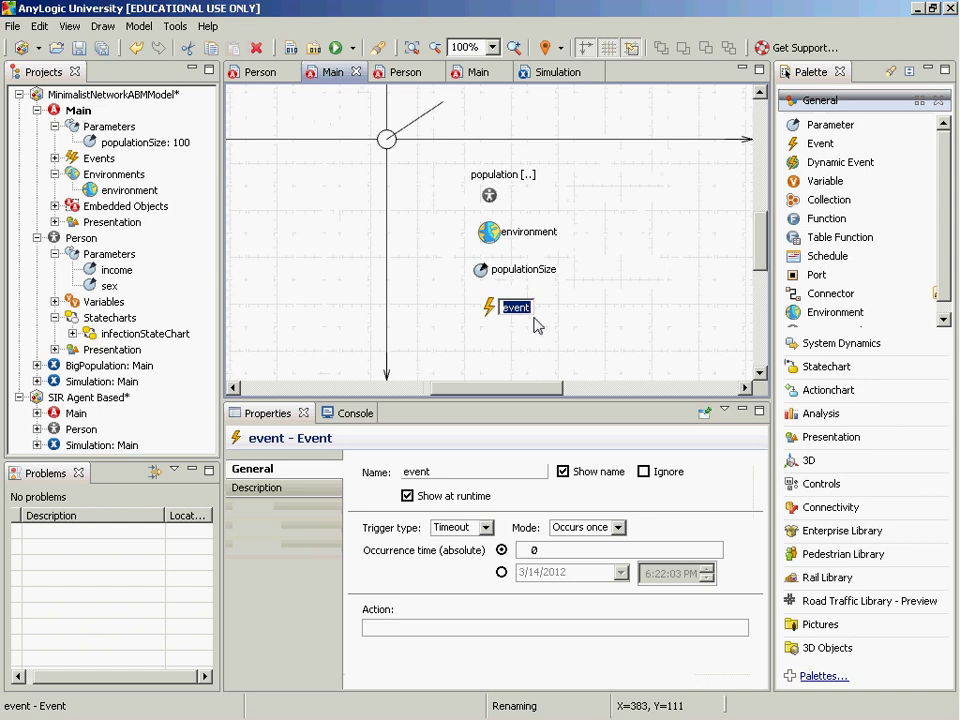
{"action": "type", "text": "beginningOfY"}
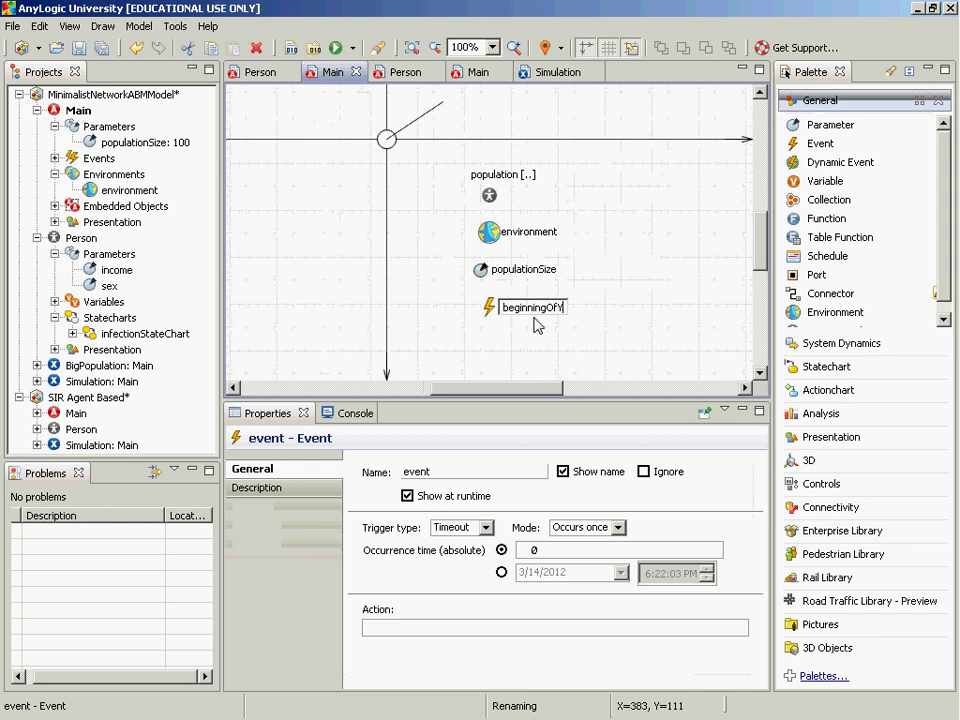
{"action": "type", "text": "ear"}
{"action": "key", "text": "Return"}
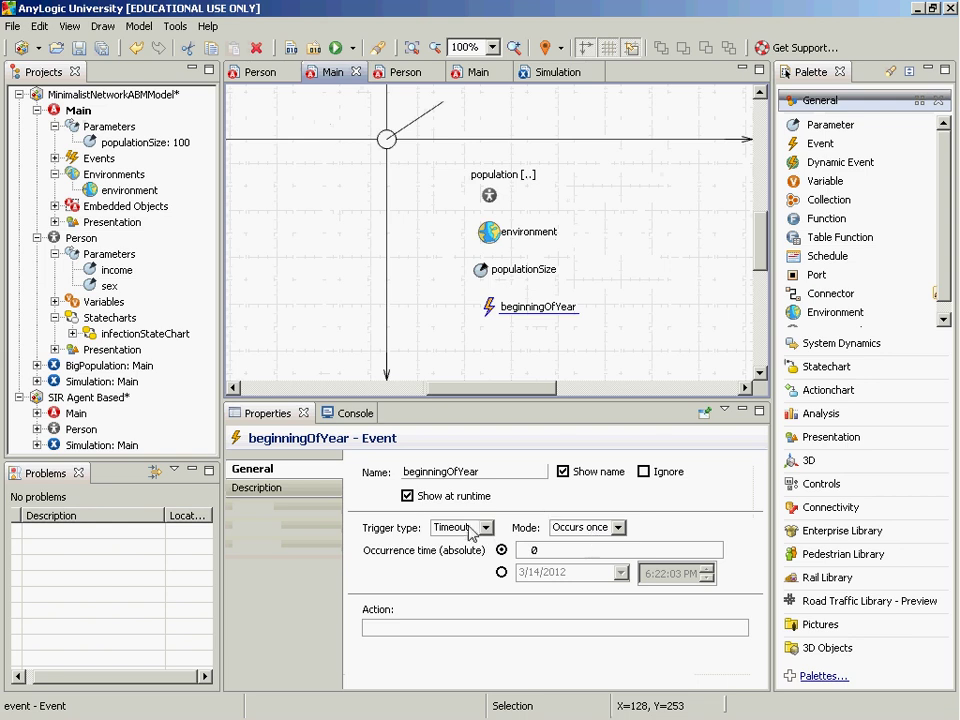
- Make the event Cyclic with Timeout trigger, first occurrence 0 and recurrence time 1
{"action": "left_click", "coordinate": [618, 529]}
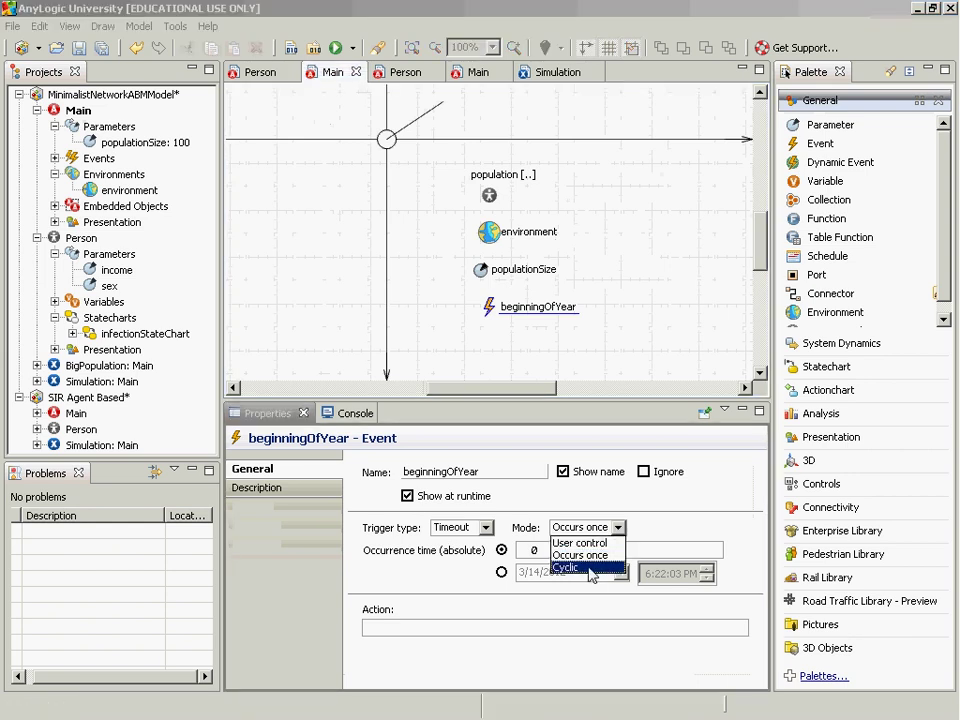
{"action": "left_click", "coordinate": [590, 568]}
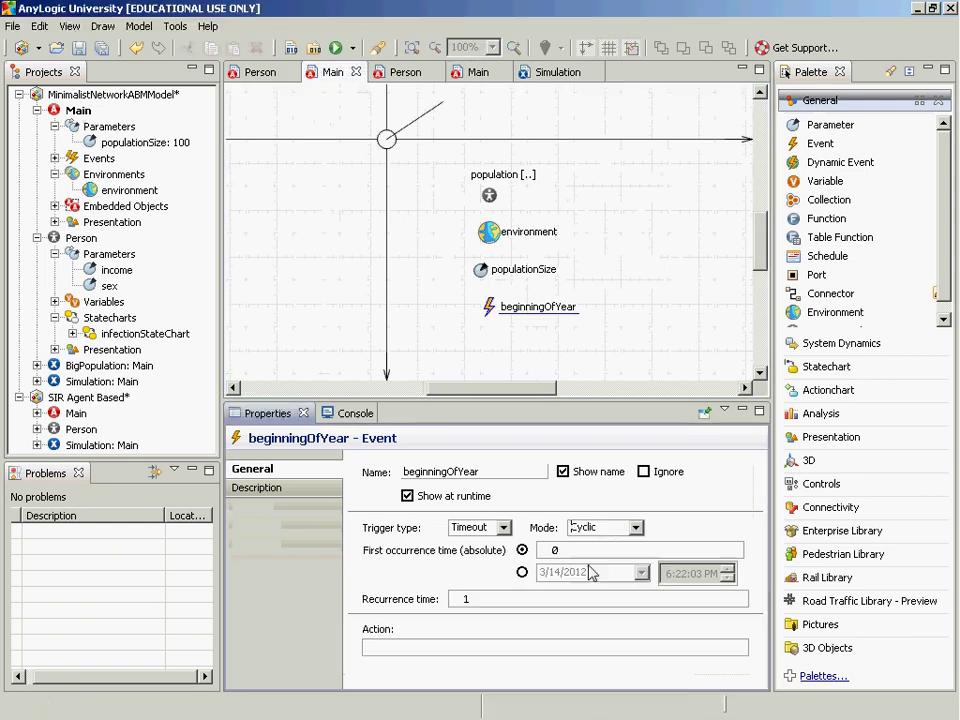
{"action": "left_click", "coordinate": [504, 527]}
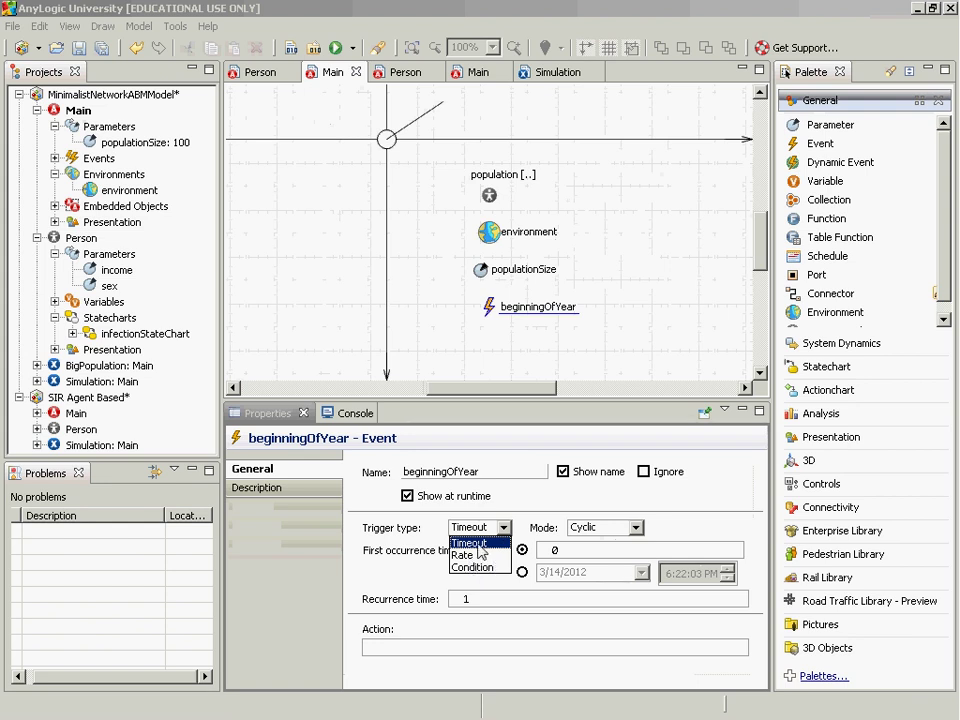
{"action": "left_click", "coordinate": [468, 542]}
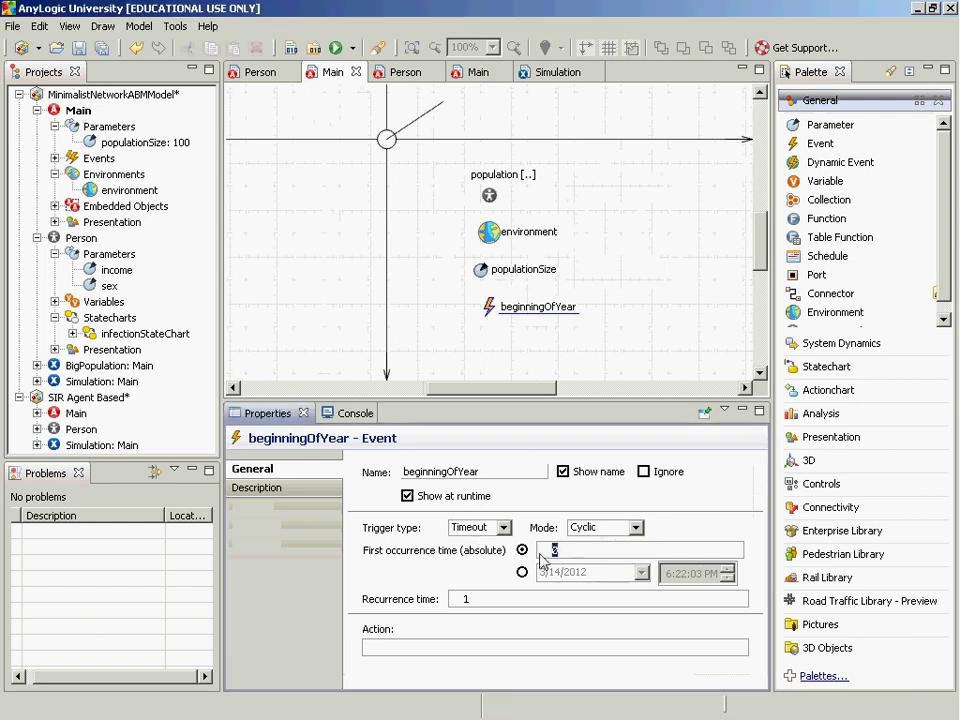
{"action": "left_click", "coordinate": [500, 602]}
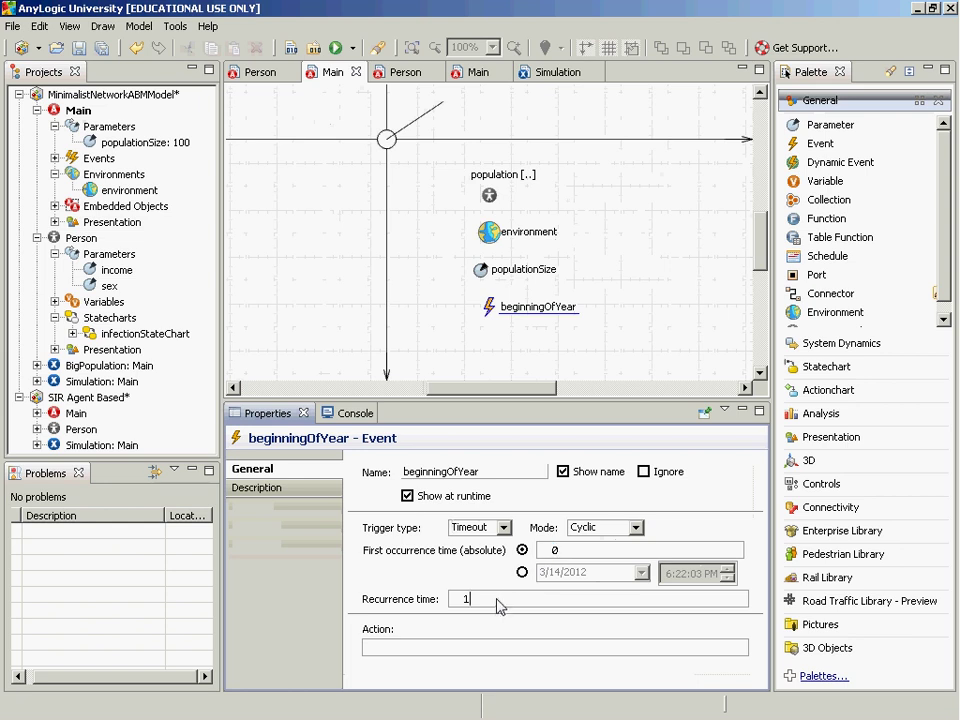
{"action": "left_click", "coordinate": [486, 648]}
- Set the event Action to traceln("Time is now " + time()); and save the model
{"action": "type", "text": "tracert("}
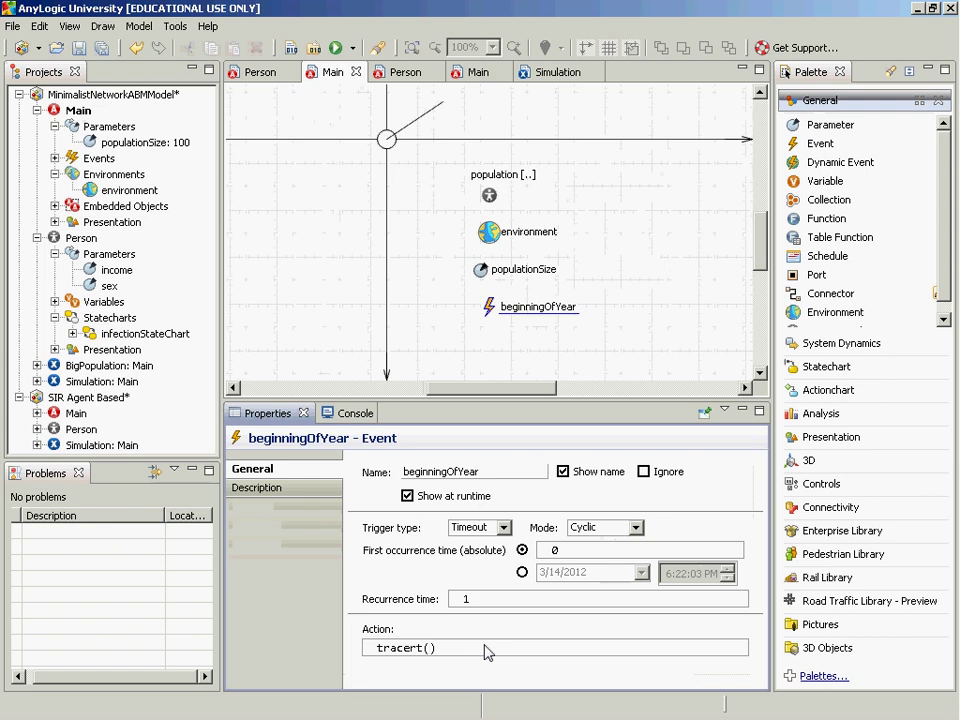
{"action": "key", "text": "BackSpace"}
{"action": "key", "text": "BackSpace"}
{"action": "key", "text": "BackSpace"}
{"action": "type", "text": "ln(\""}
{"action": "type", "text": "Time is now \" "}
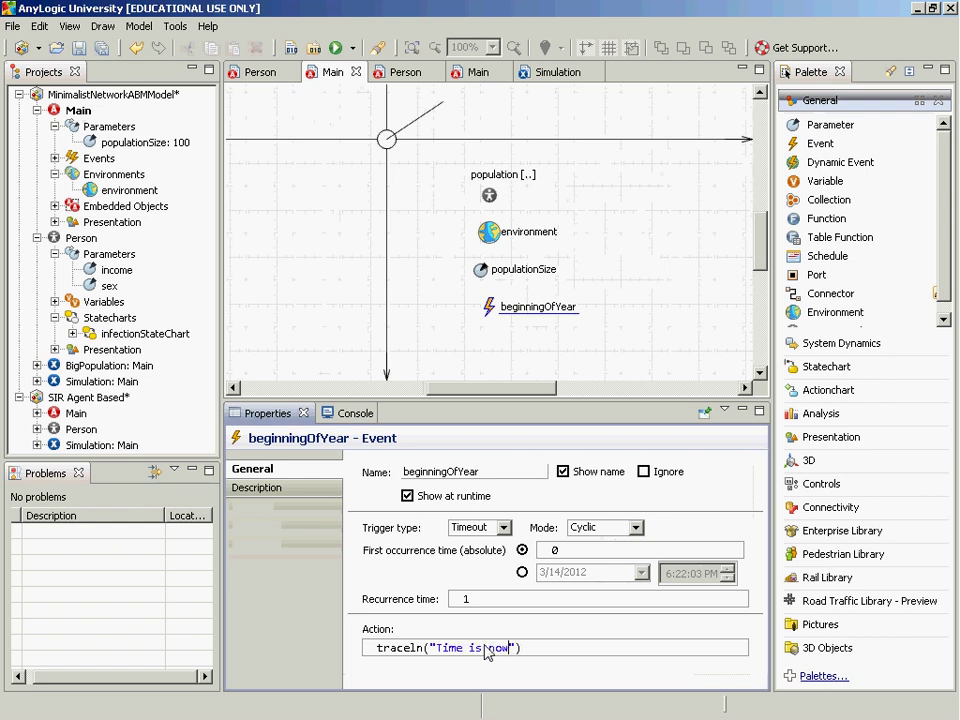
{"action": "type", "text": "+ time("}
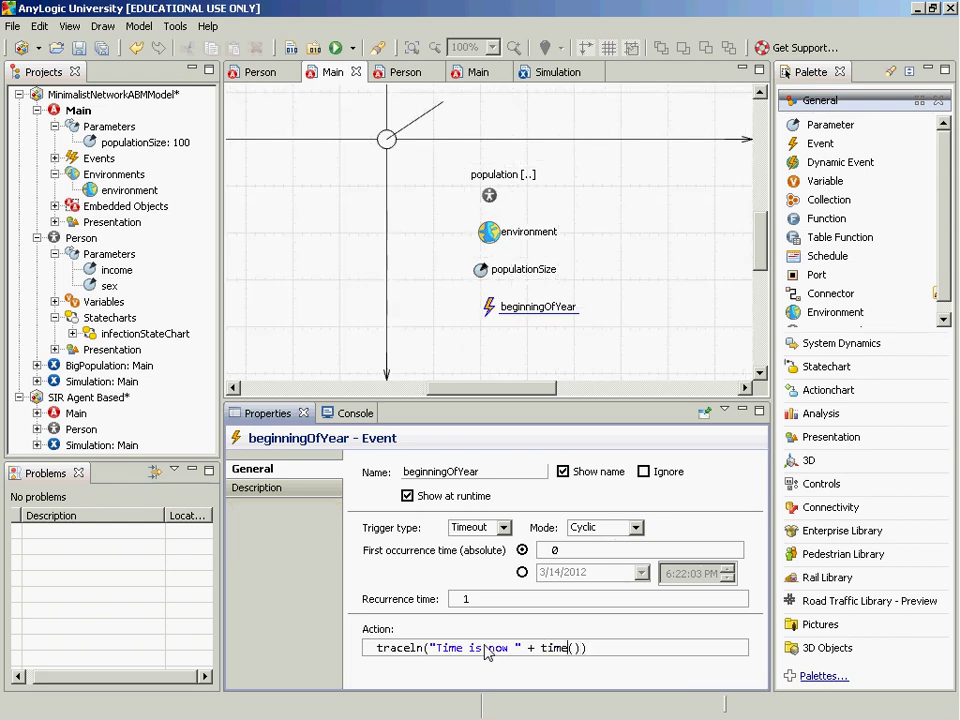
{"action": "key", "text": "ctrl+space"}
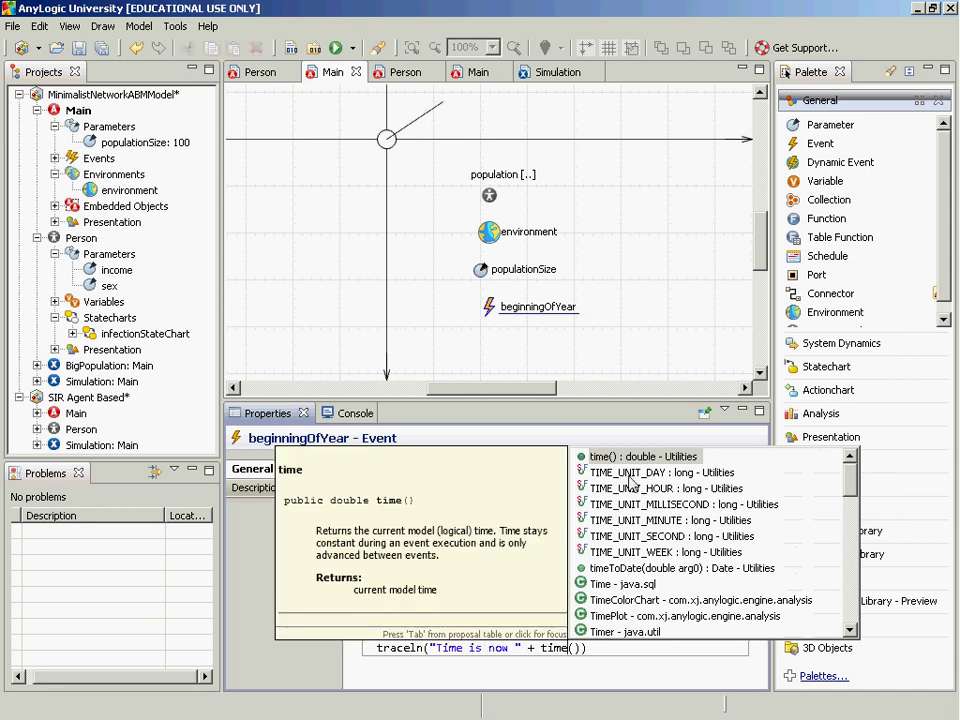
{"action": "left_click", "coordinate": [598, 648]}
{"action": "type", "text": ";"}
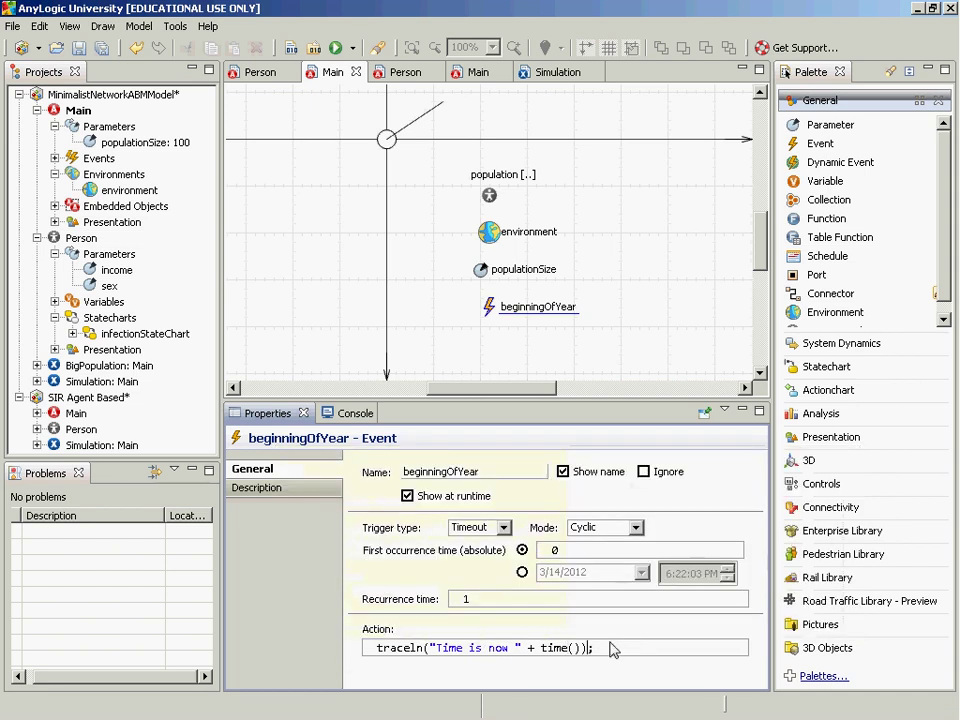
{"action": "key", "text": "Home"}
{"action": "key", "text": "ctrl+s"}
- Run the Simulation experiment in Main view, watch yearly "Time is now" console lines, then terminate it
{"action": "right_click", "coordinate": [74, 111]}
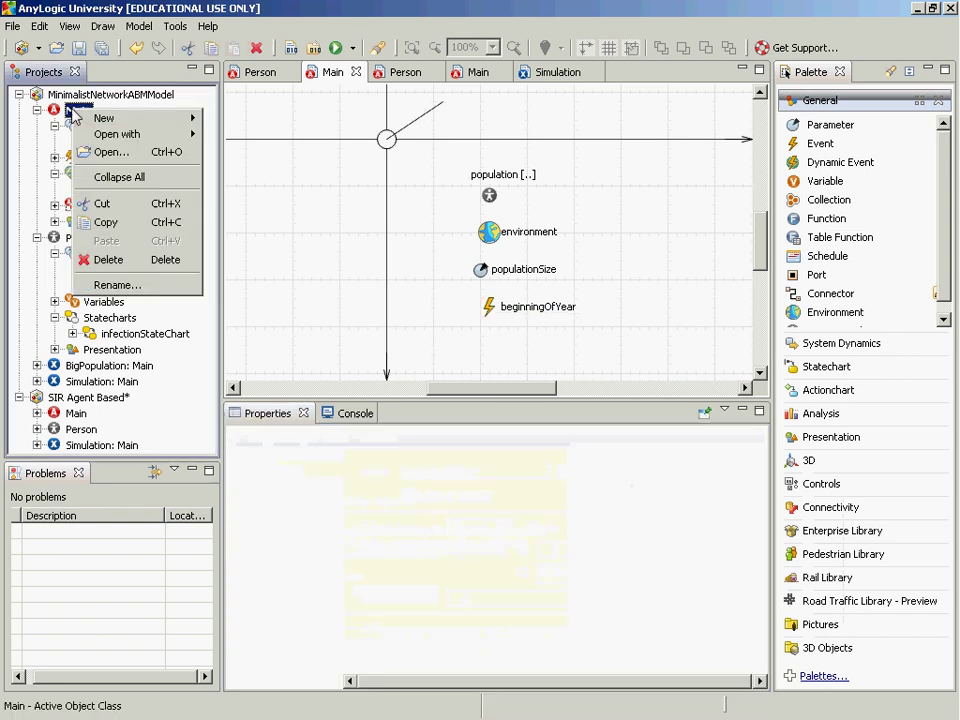
{"action": "right_click", "coordinate": [82, 383]}
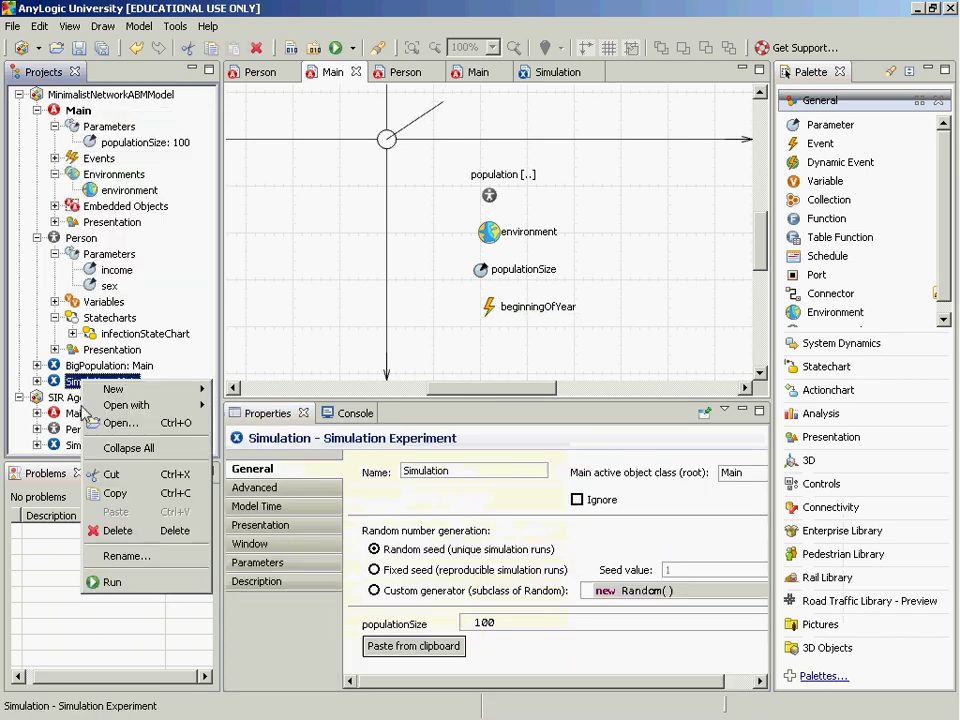
{"action": "left_click", "coordinate": [113, 580]}
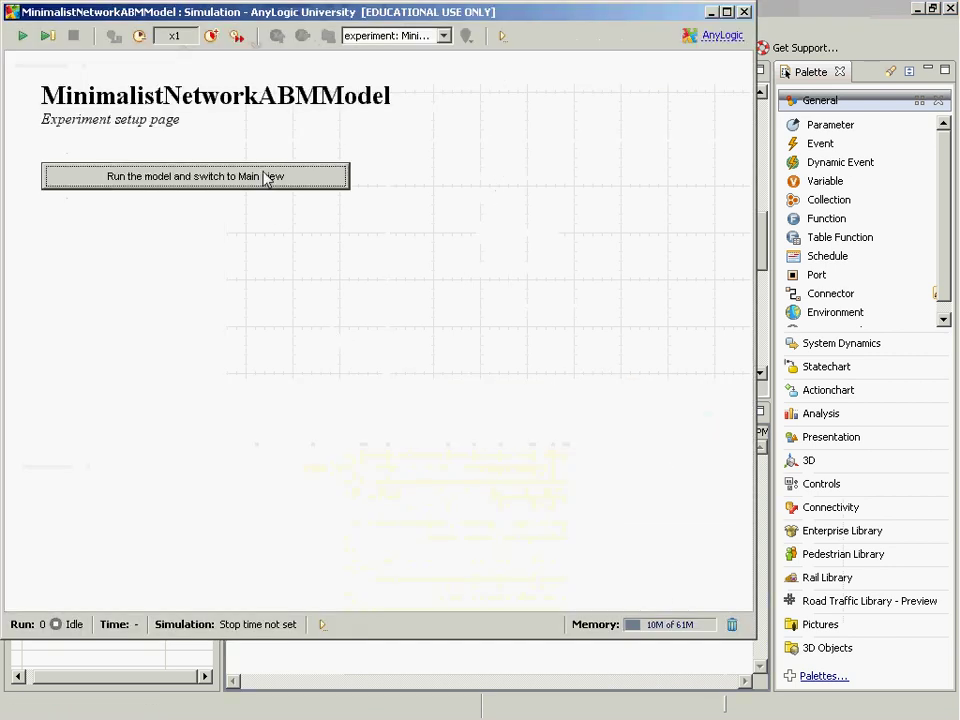
{"action": "left_click", "coordinate": [266, 177]}
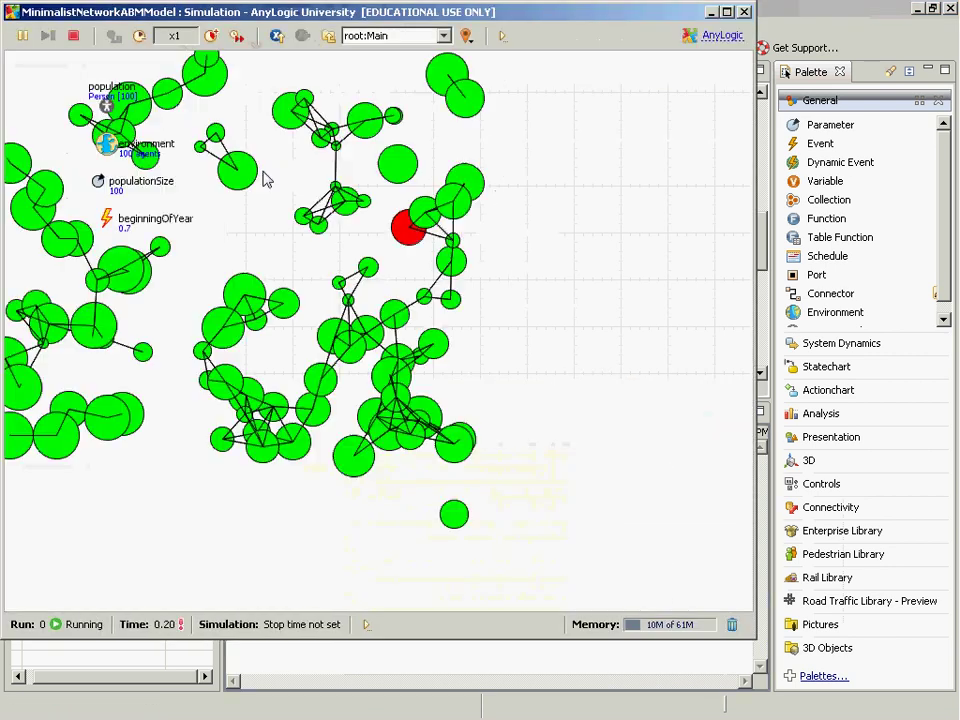
{"action": "left_click", "coordinate": [793, 8]}
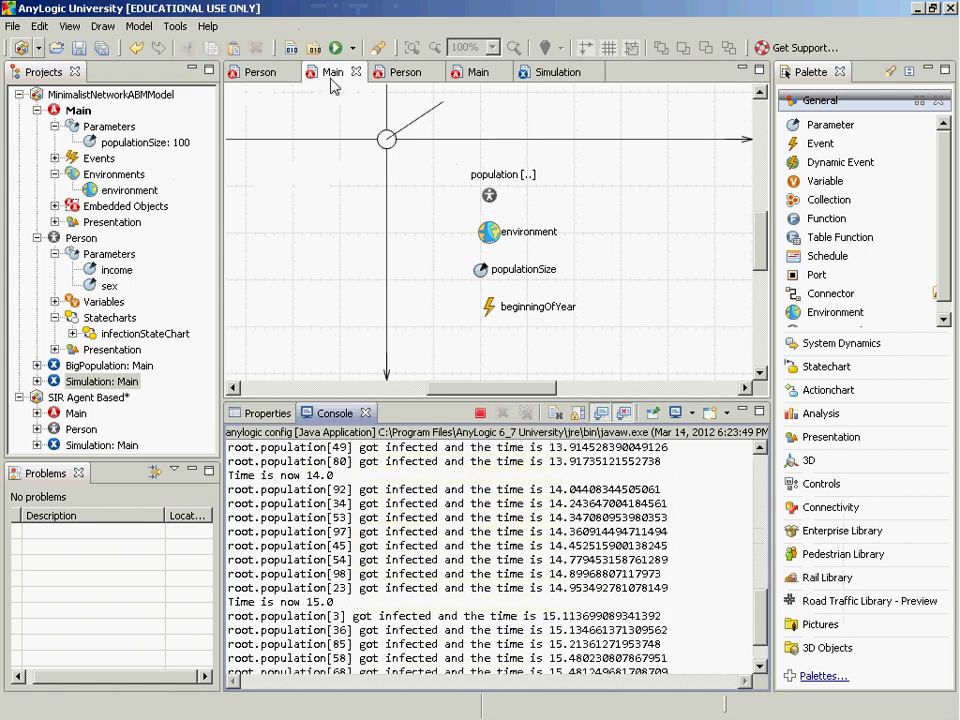
{"action": "left_click", "coordinate": [481, 414]}
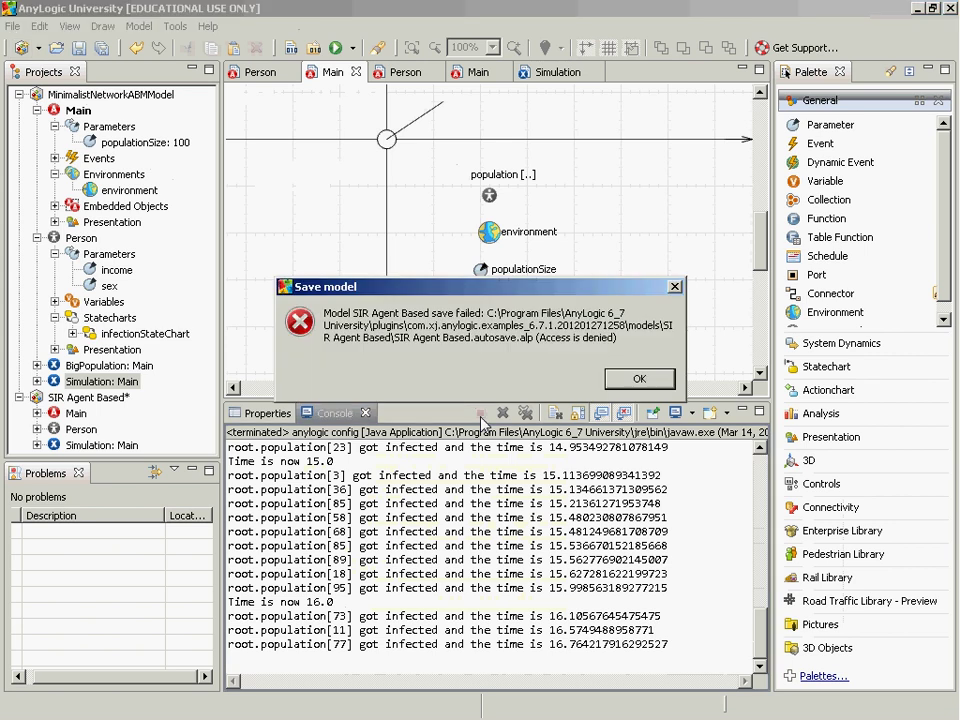
- Close the save-failure error, revisit the lecture slides, and select the beginningOfYear event on the canvas
{"action": "key", "text": "Return"}
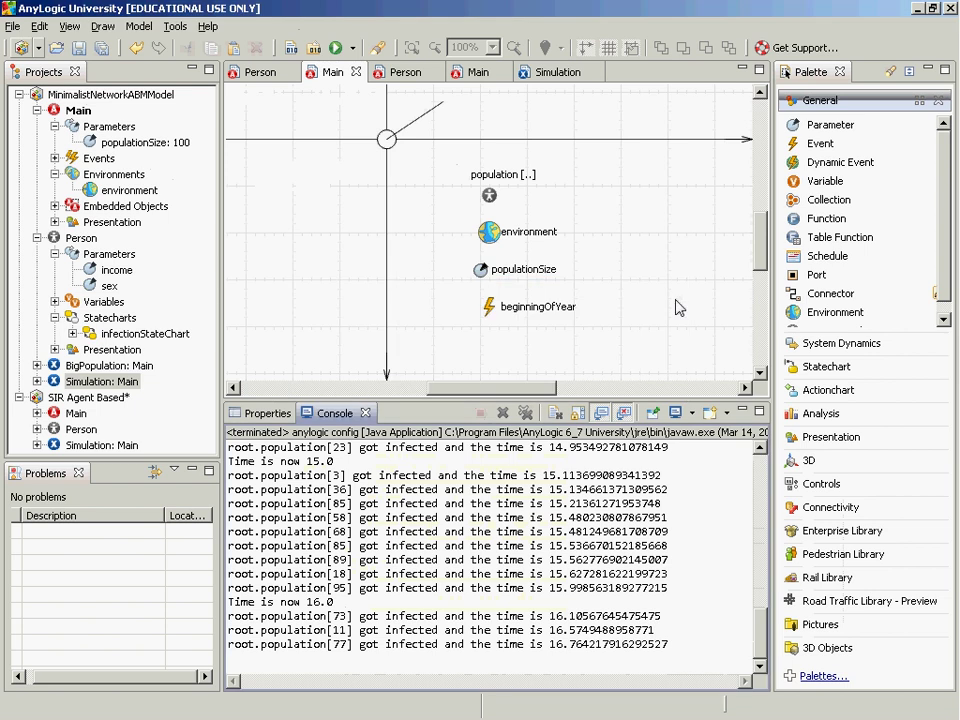
{"action": "key", "text": "alt+Tab"}
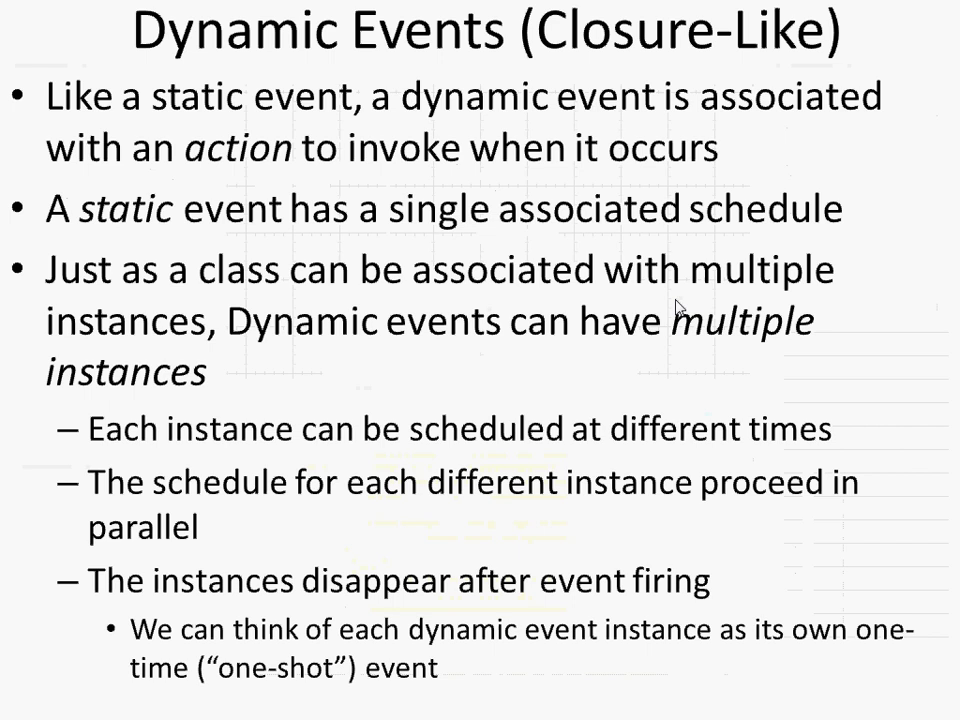
{"action": "key", "text": "Left"}
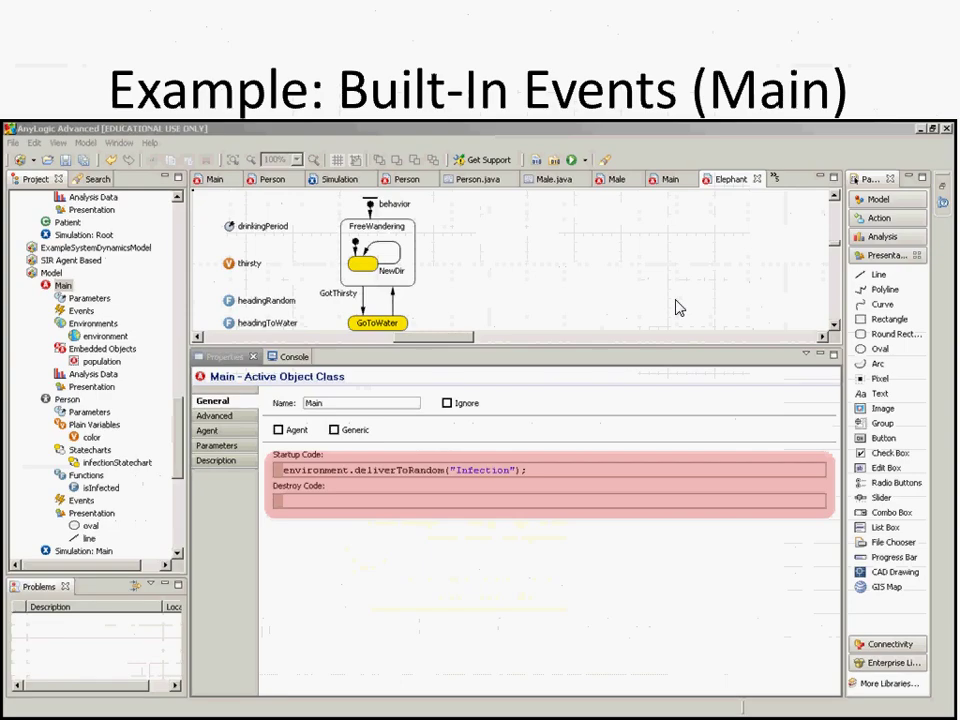
{"action": "key", "text": "Right"}
{"action": "key", "text": "alt+Tab"}
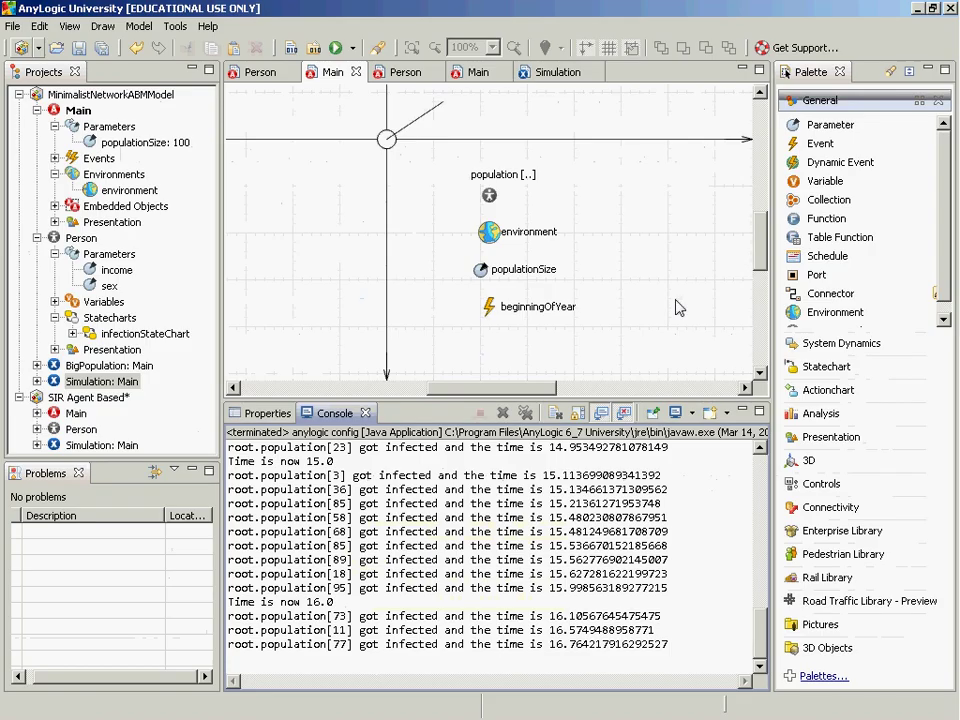
{"action": "left_click", "coordinate": [495, 310]}
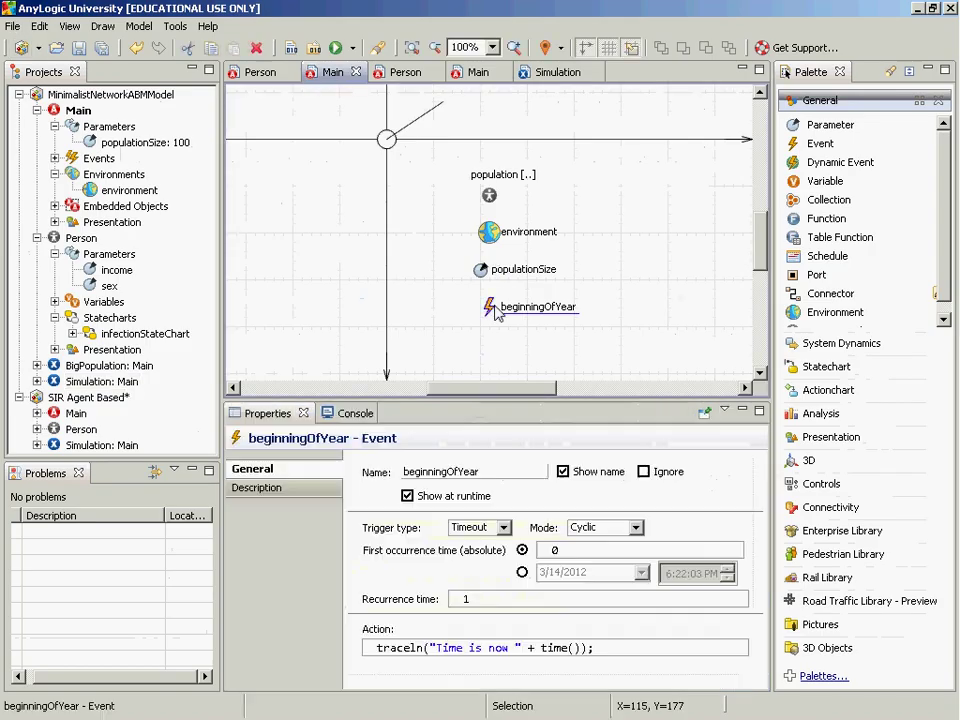